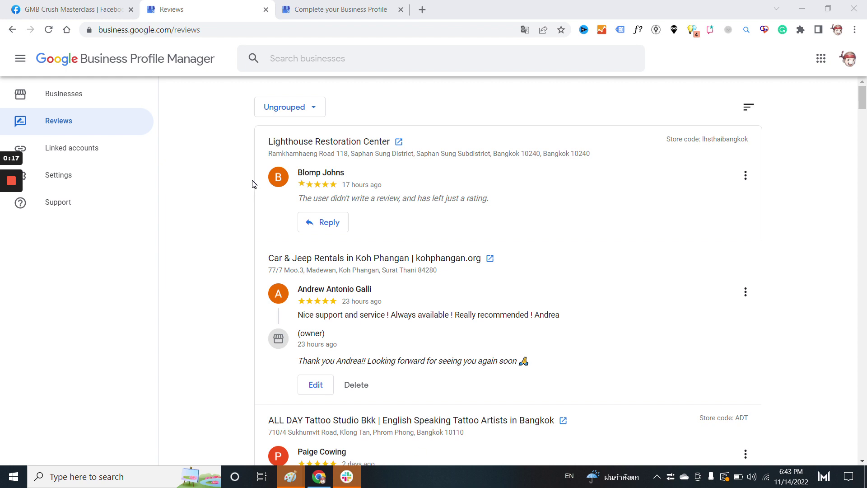
Step: Open Lighthouse Restoration Center's reviews page in a new tab via its external-link icon
click(399, 146)
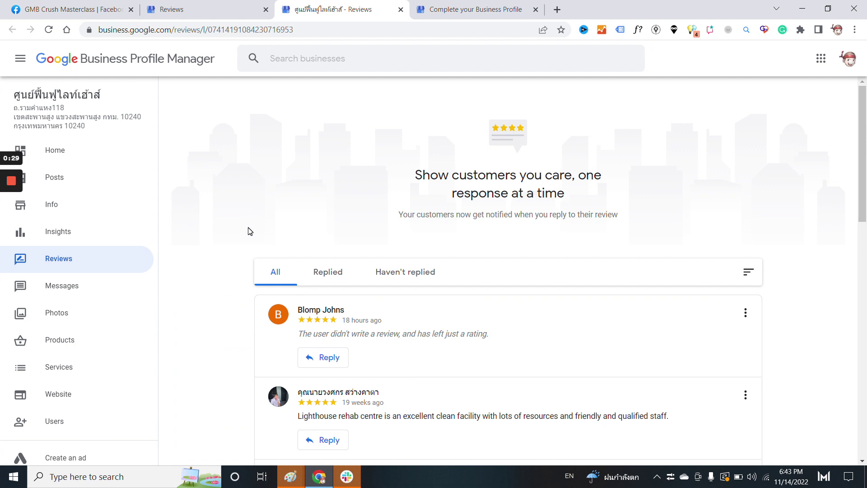
scroll(248, 231, down, 2)
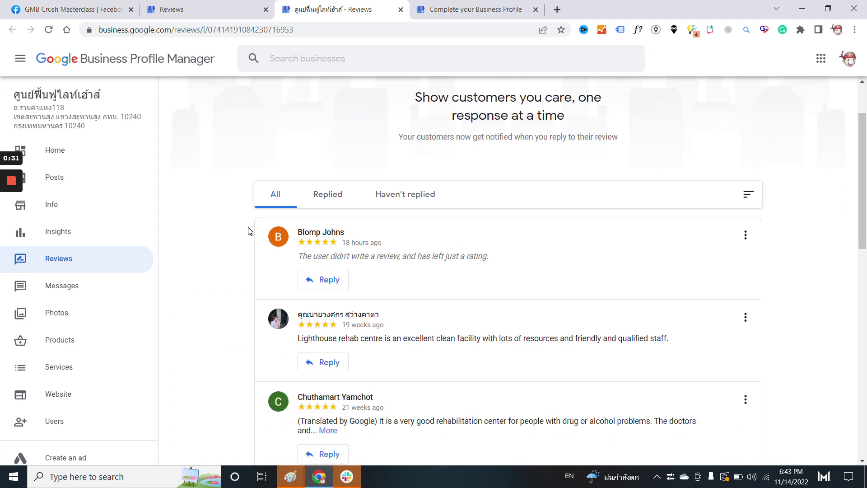
scroll(249, 274, down, 1)
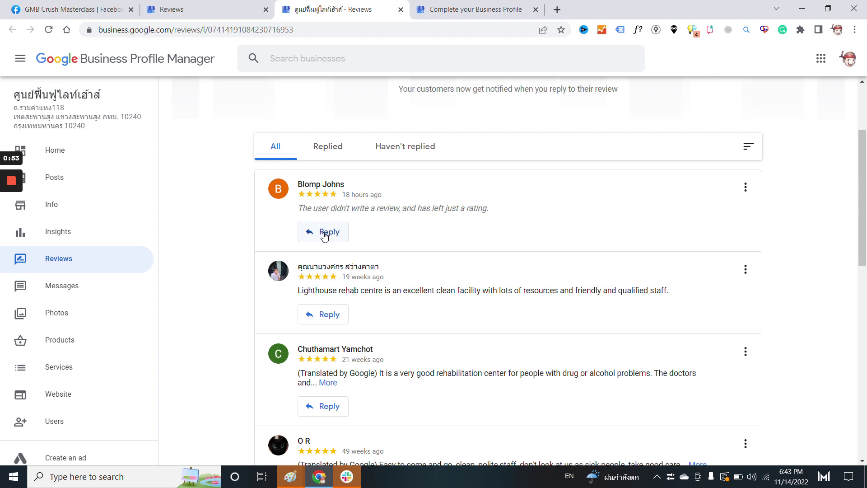
click(427, 5)
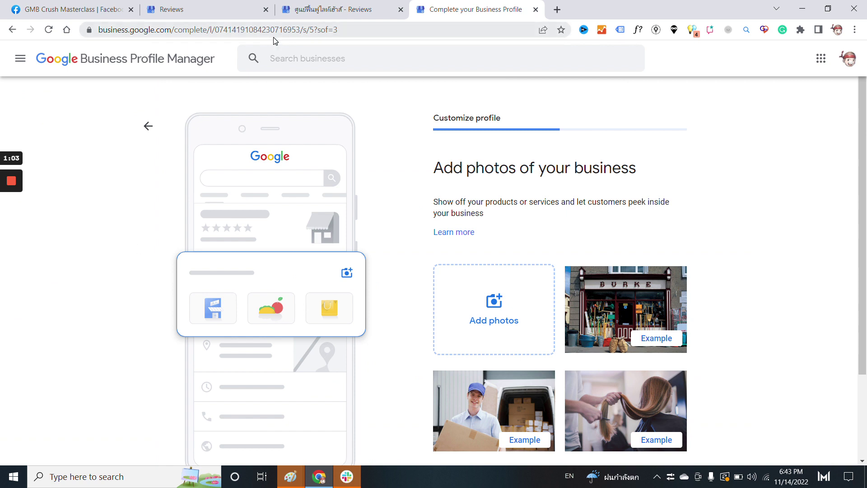
drag(219, 30, 351, 23)
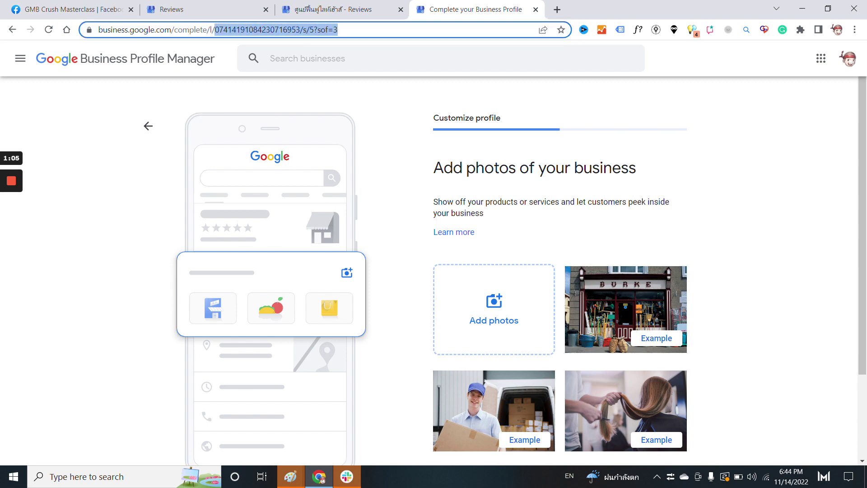
key(BackSpace)
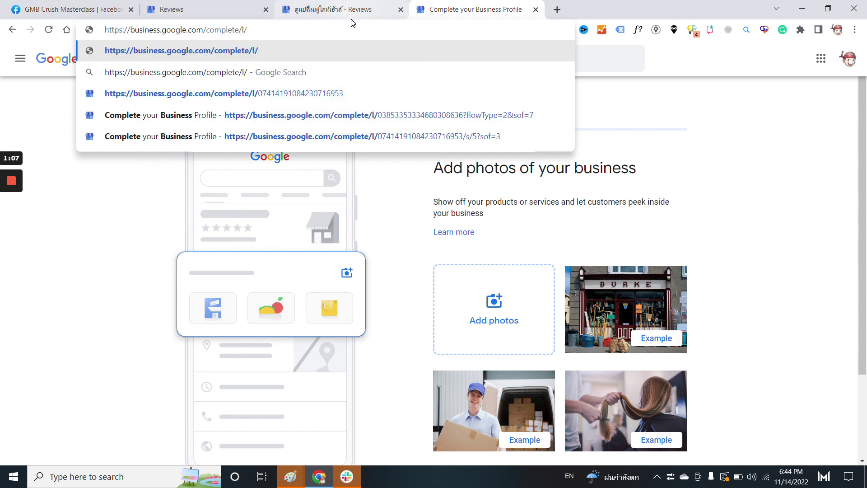
click(351, 7)
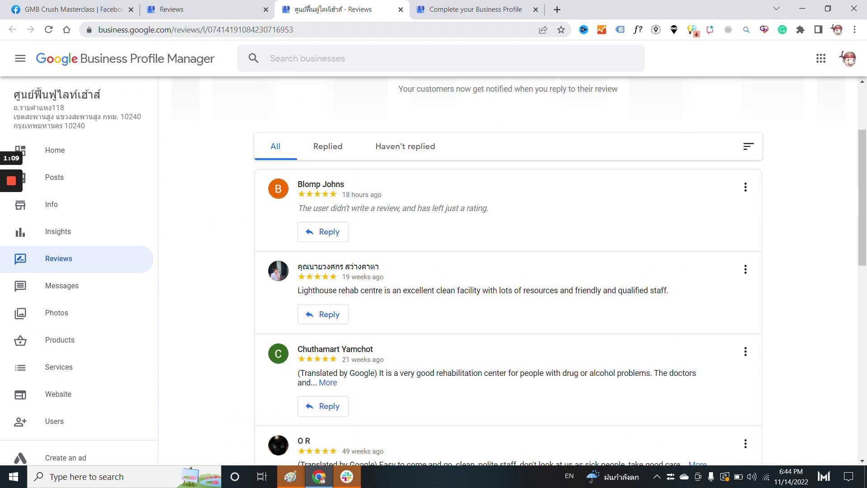
click(303, 31)
double_click(302, 31)
key(ctrl+c)
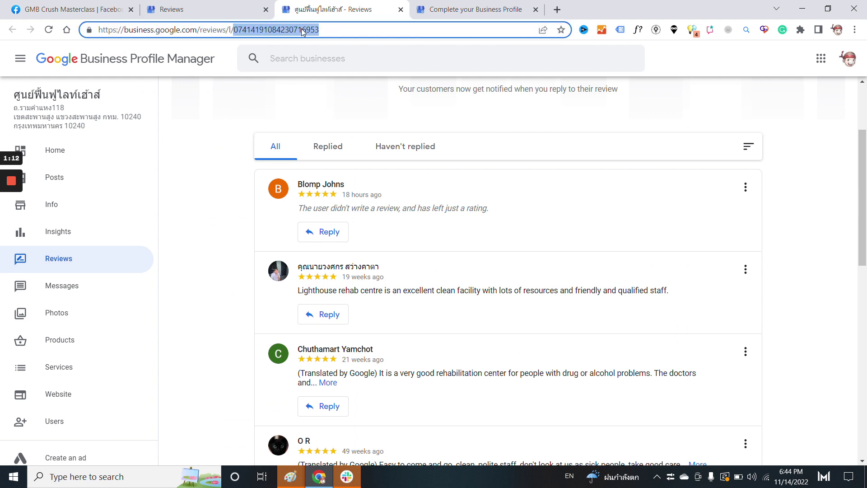
click(450, 5)
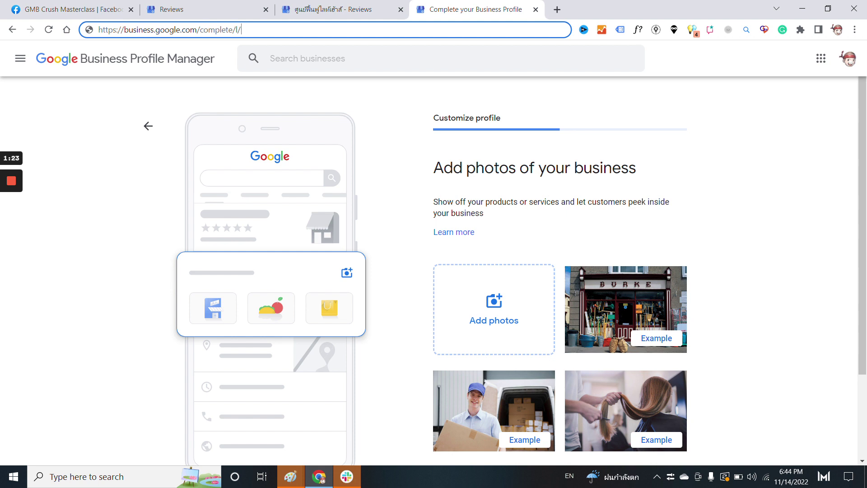
key(ctrl+v)
key(Return)
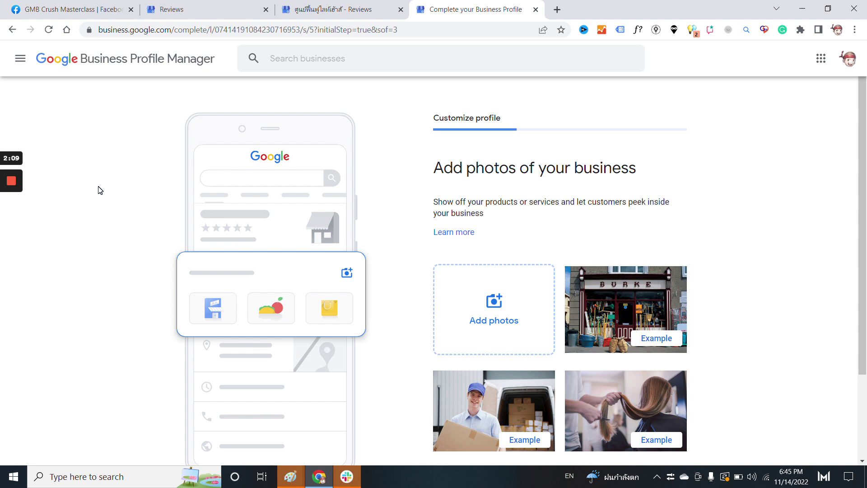
Step: Replace the address ending after complete/l/ with the business ID again and reload the page
click(215, 30)
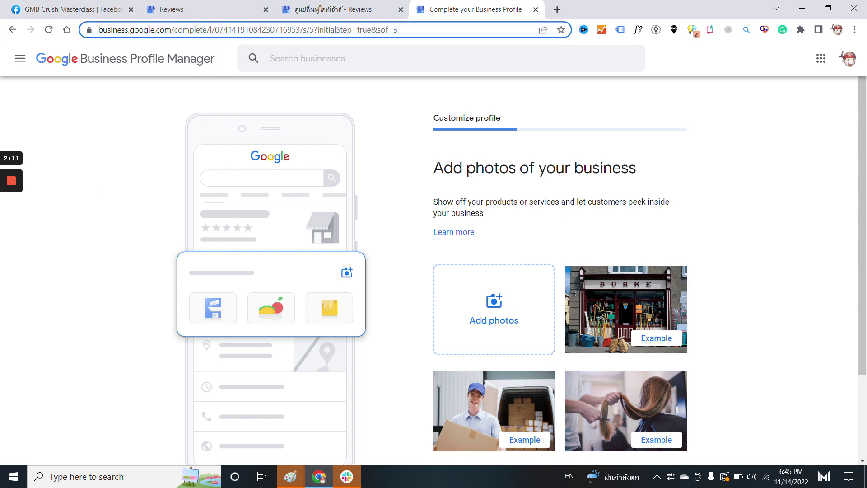
drag(215, 31, 421, 31)
key(BackSpace)
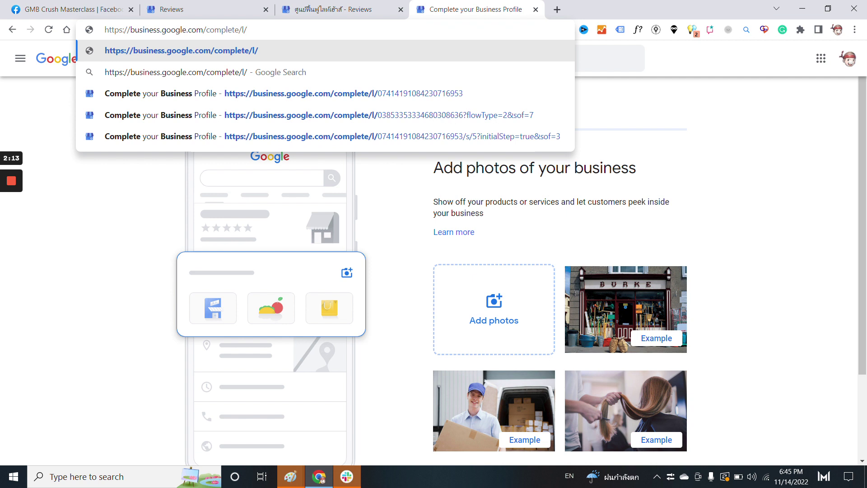
key(ctrl+v)
key(Return)
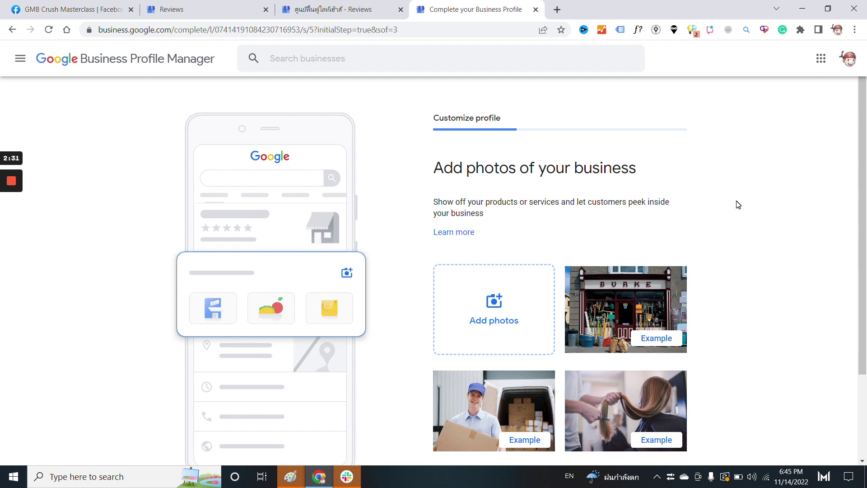
scroll(738, 204, down, 3)
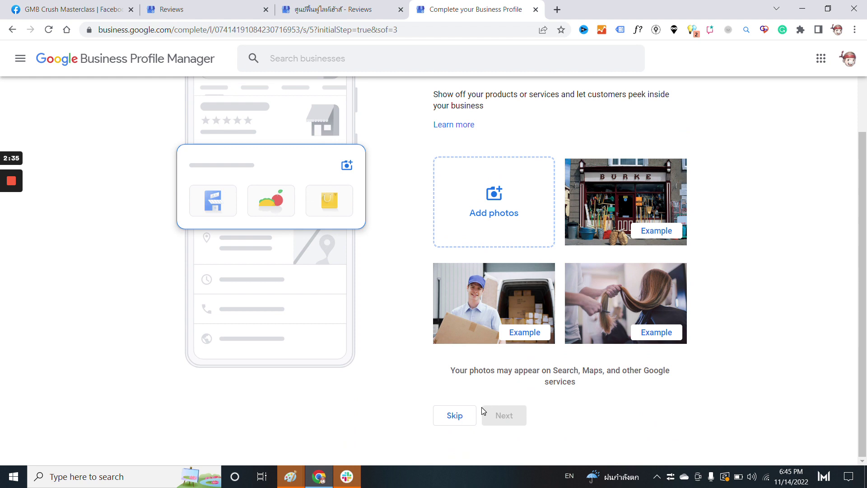
Step: Skip adding business photos and open the navigation drawer
click(454, 417)
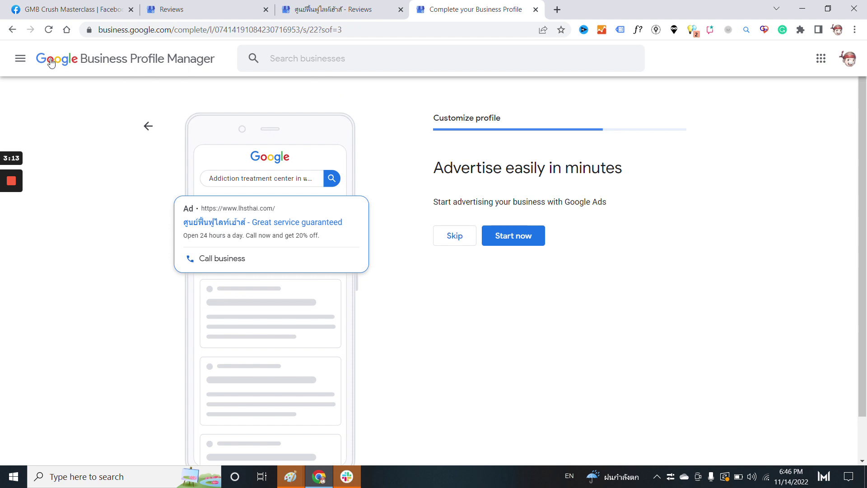
click(21, 59)
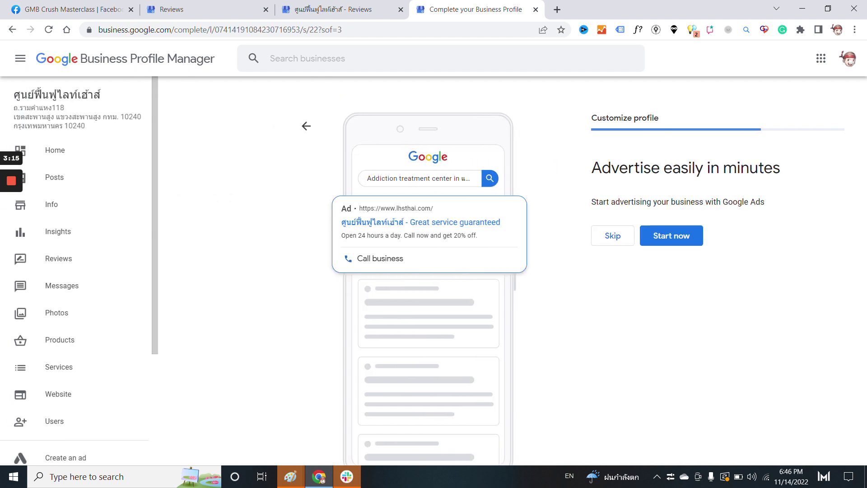
Step: Return to the Businesses list and tick °CRYO The Taste Thonglor in the first row
click(85, 66)
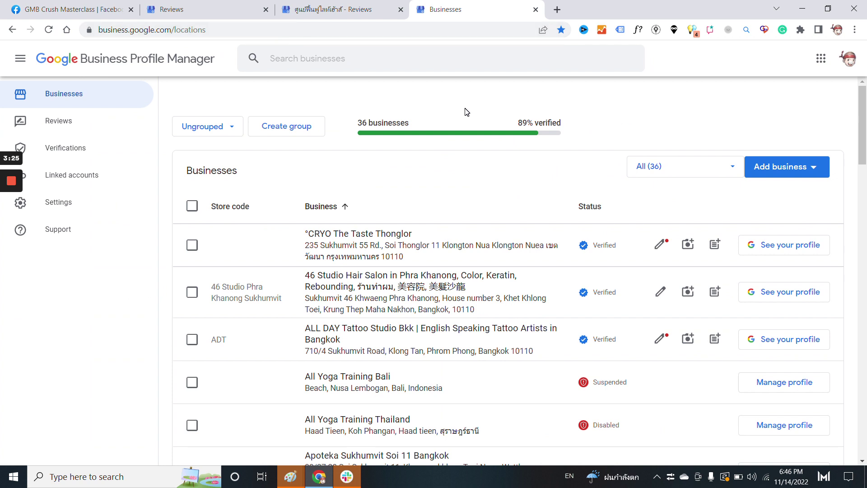
click(192, 245)
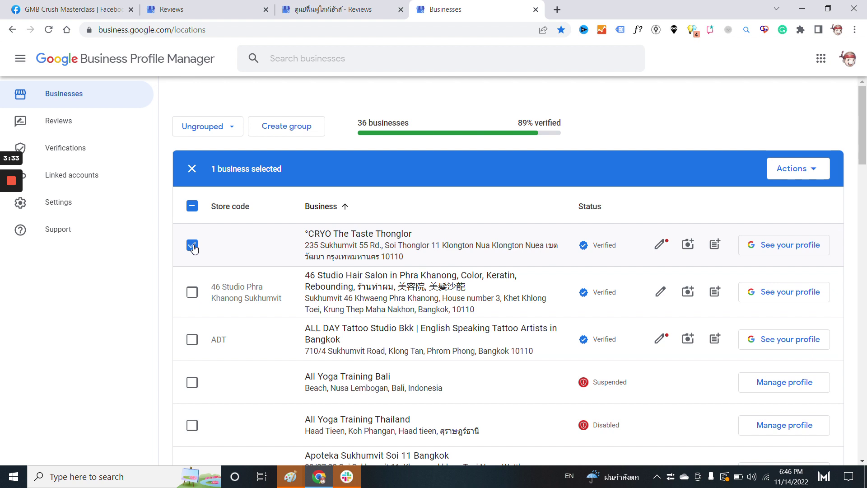
Step: Open the Actions dropdown for the selected °CRYO The Taste Thonglor
click(800, 174)
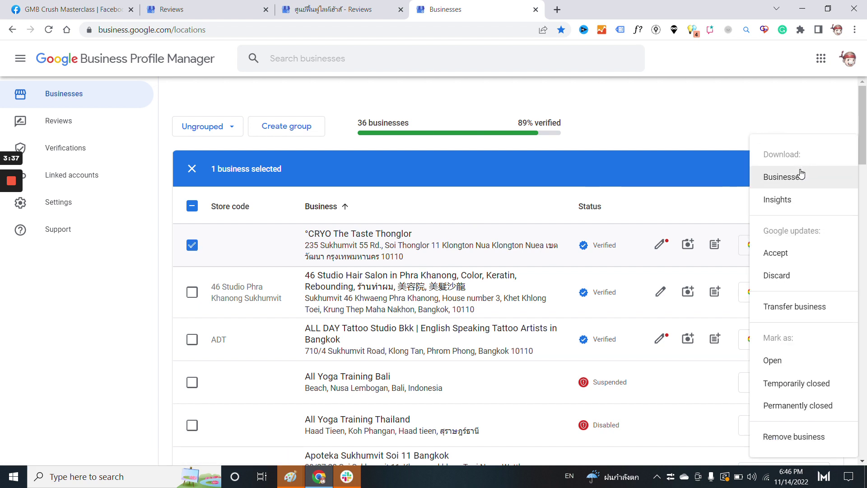